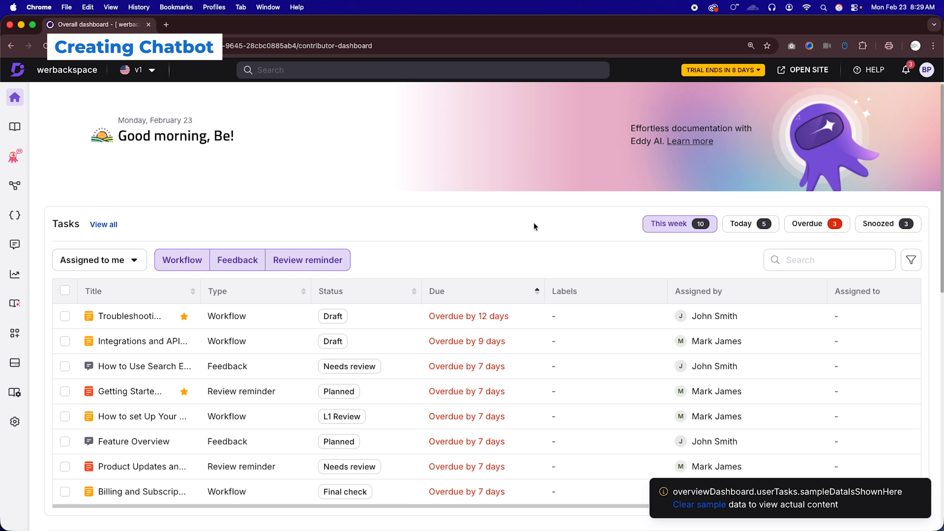
- Look over the dashboard's tasks, documents, analytics and comments, and open the AI chatbot section
{"action": "scroll", "coordinate": [534, 226], "scroll_direction": "down", "scroll_amount": 10}
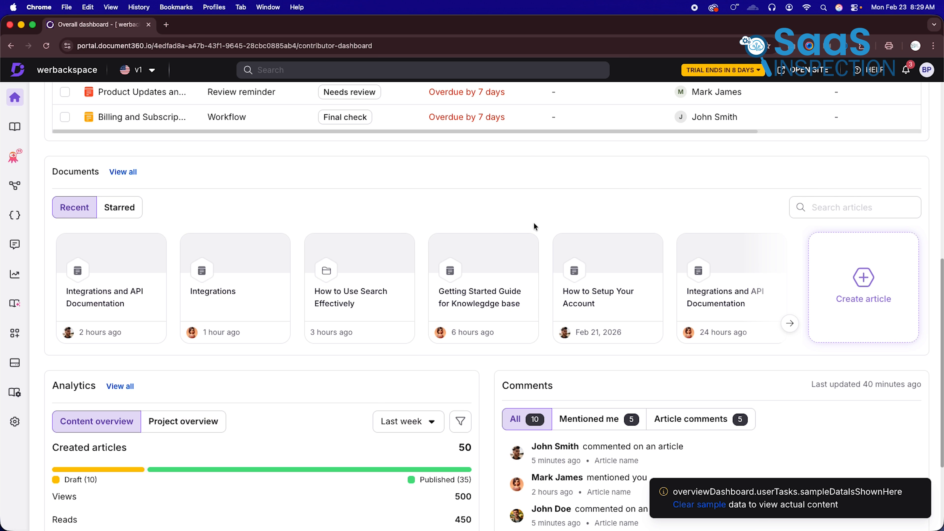
{"action": "scroll", "coordinate": [534, 225], "scroll_direction": "down", "scroll_amount": 5}
{"action": "scroll", "coordinate": [534, 226], "scroll_direction": "down", "scroll_amount": 1}
{"action": "scroll", "coordinate": [534, 227], "scroll_direction": "up", "scroll_amount": 15}
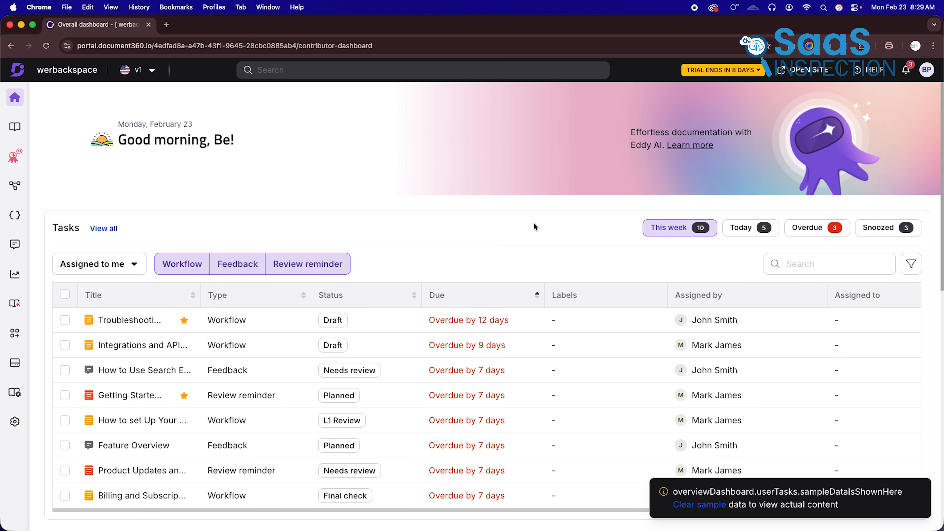
{"action": "left_click", "coordinate": [19, 159]}
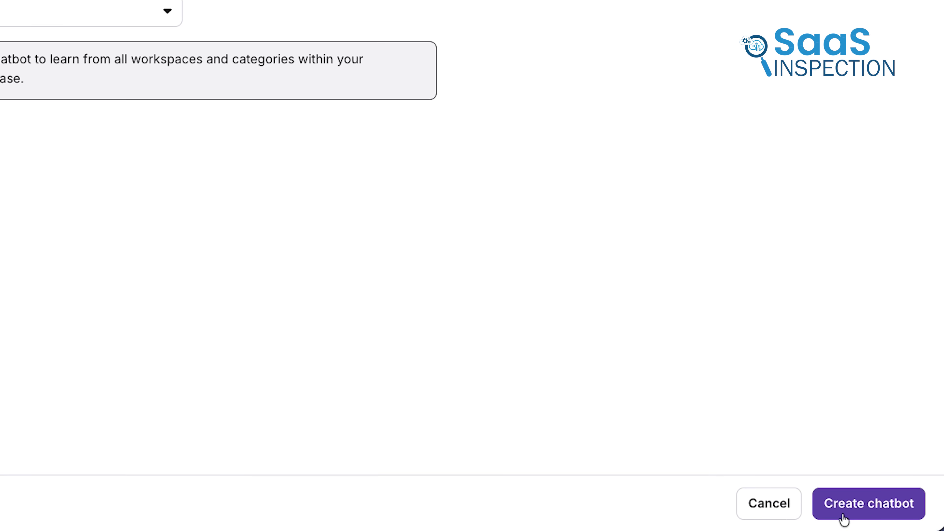
{"action": "left_click", "coordinate": [843, 518]}
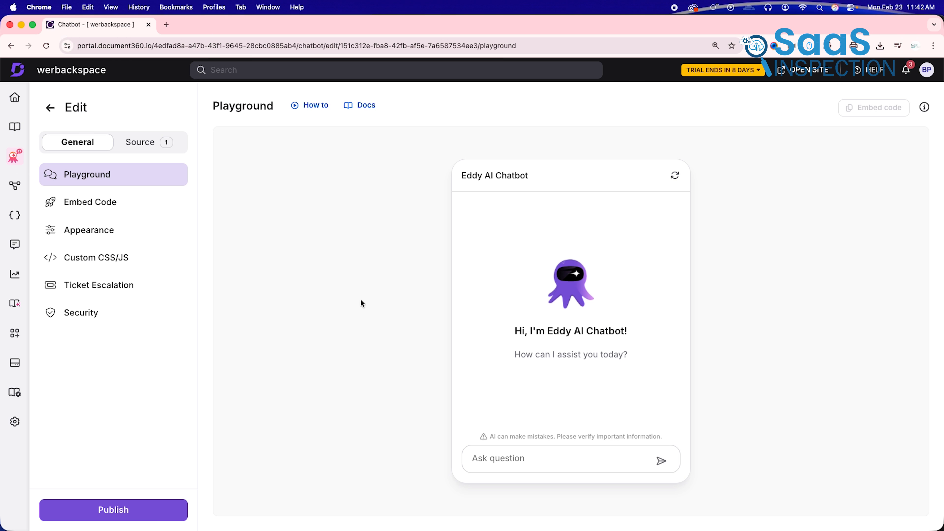
- Examine the content access options and their explanations for the chatbot's knowledge base source
{"action": "left_click", "coordinate": [155, 149]}
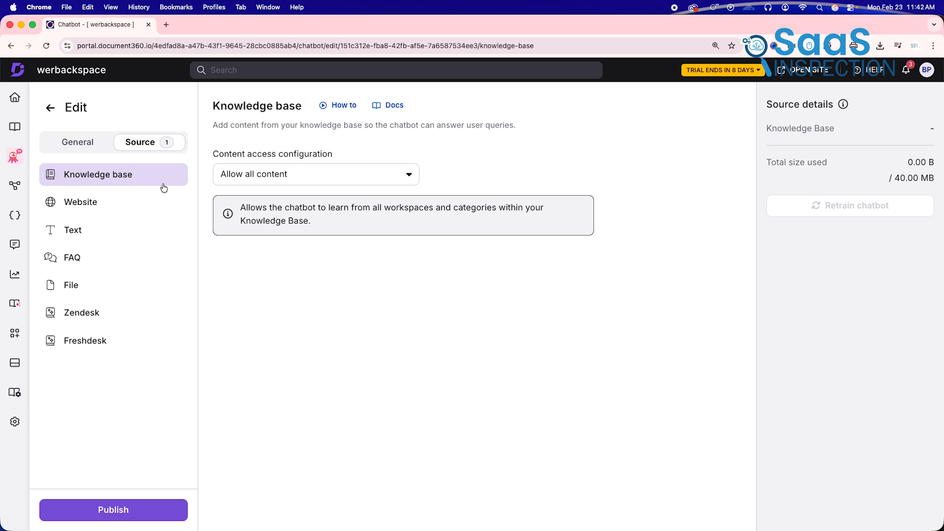
{"action": "left_click", "coordinate": [407, 176]}
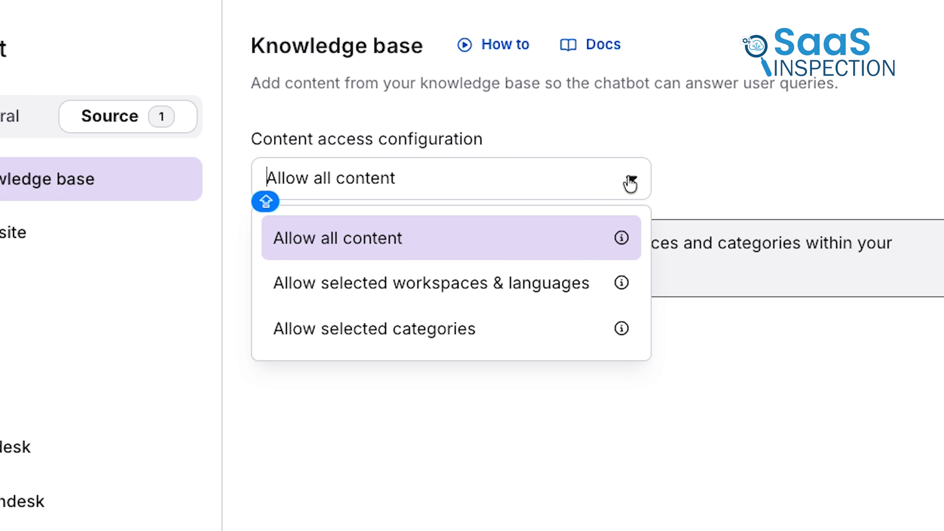
{"action": "mouse_move", "coordinate": [620, 239]}
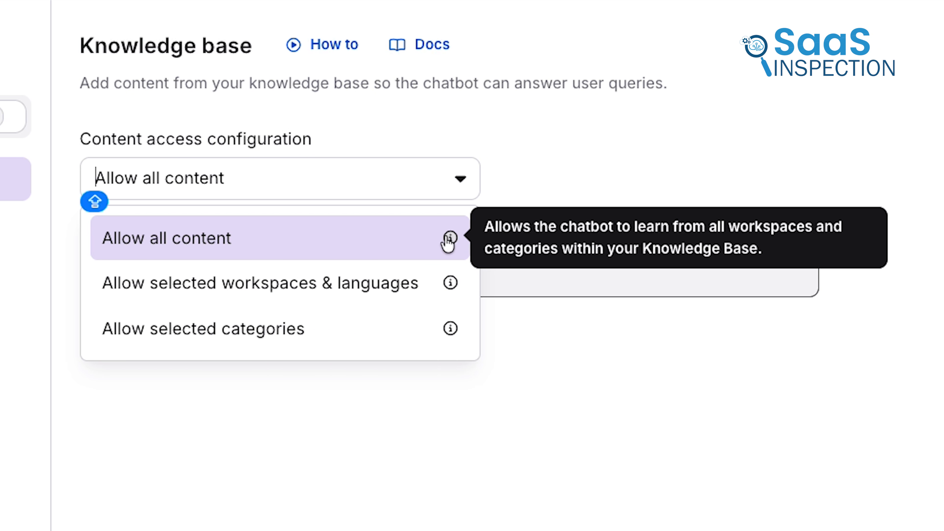
{"action": "mouse_move", "coordinate": [451, 283]}
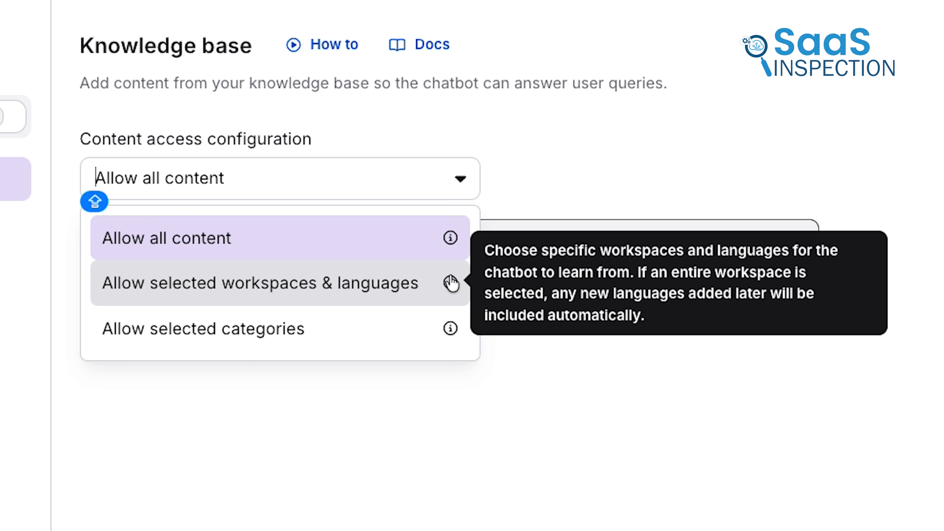
{"action": "mouse_move", "coordinate": [450, 327]}
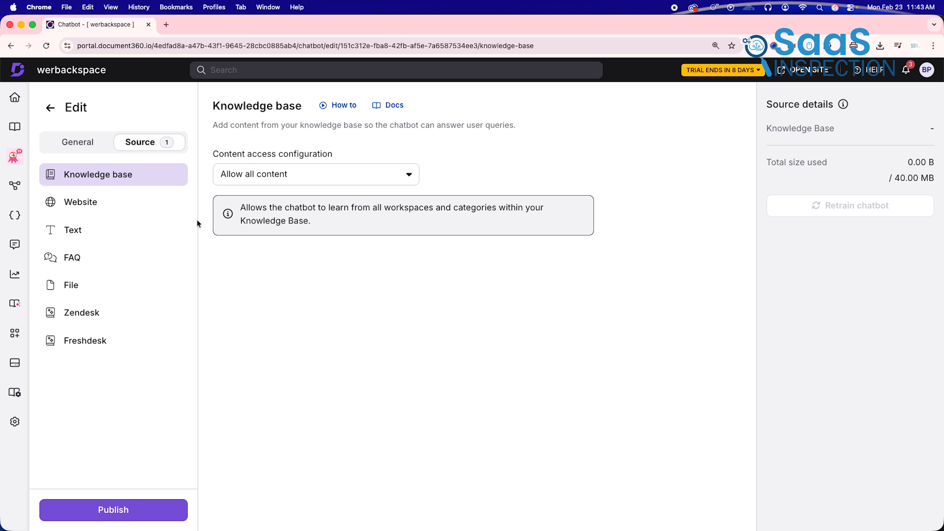
- Look through the chatbot's website source types: Sitemap, Webpage and Crawl links
{"action": "left_click", "coordinate": [102, 202]}
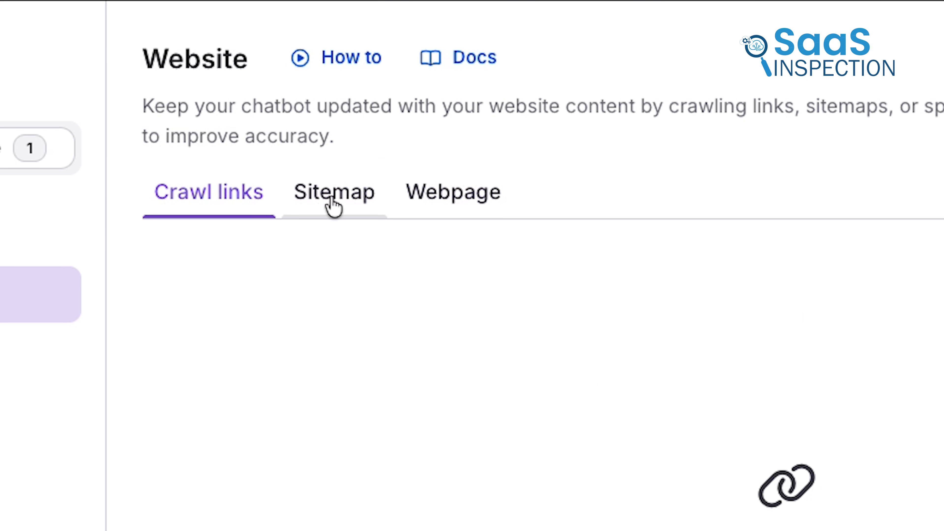
{"action": "left_click", "coordinate": [334, 197]}
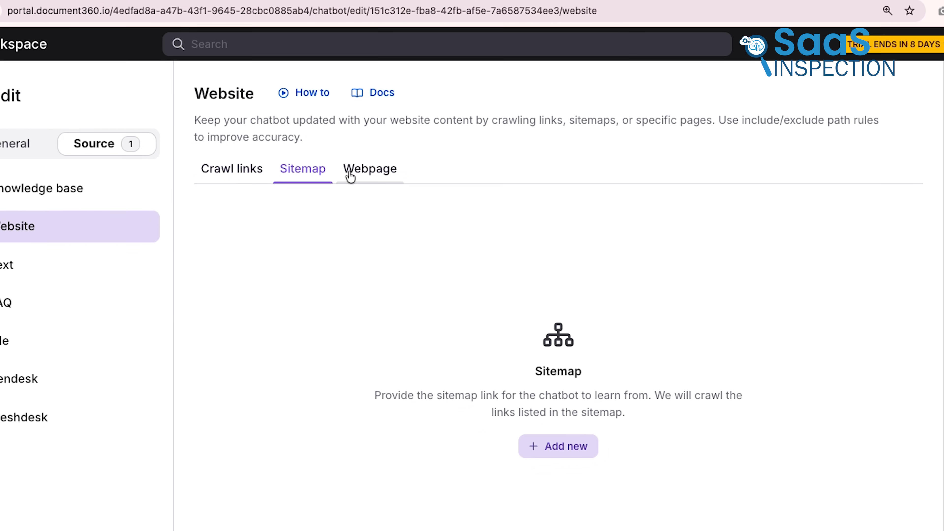
{"action": "left_click", "coordinate": [351, 174]}
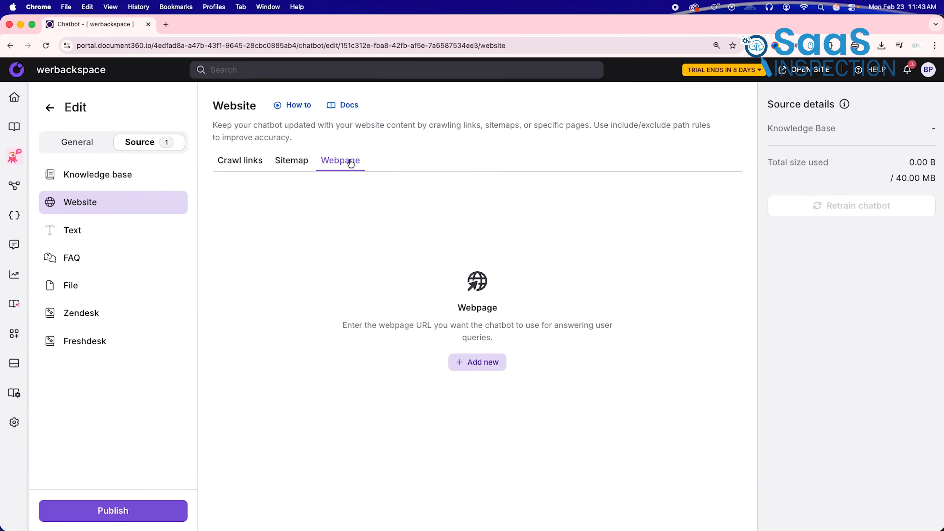
{"action": "left_click", "coordinate": [239, 160]}
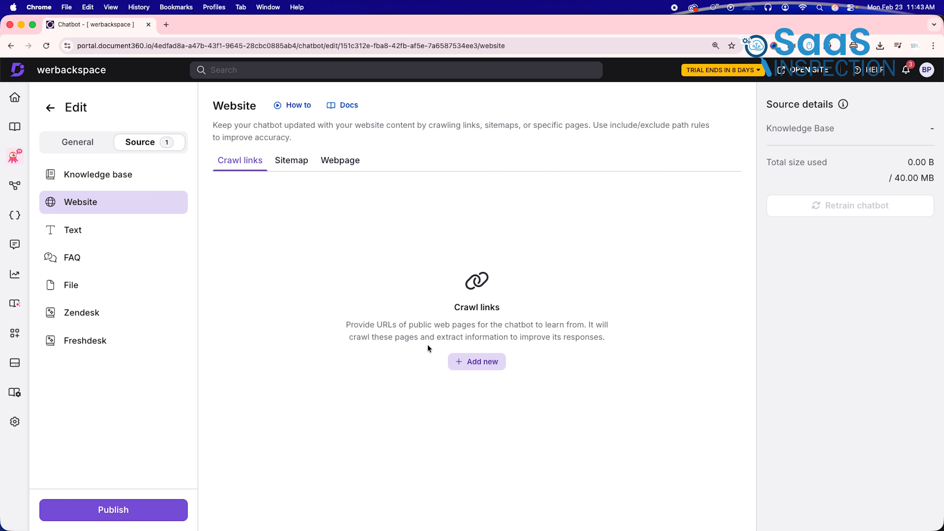
{"action": "left_click", "coordinate": [461, 360]}
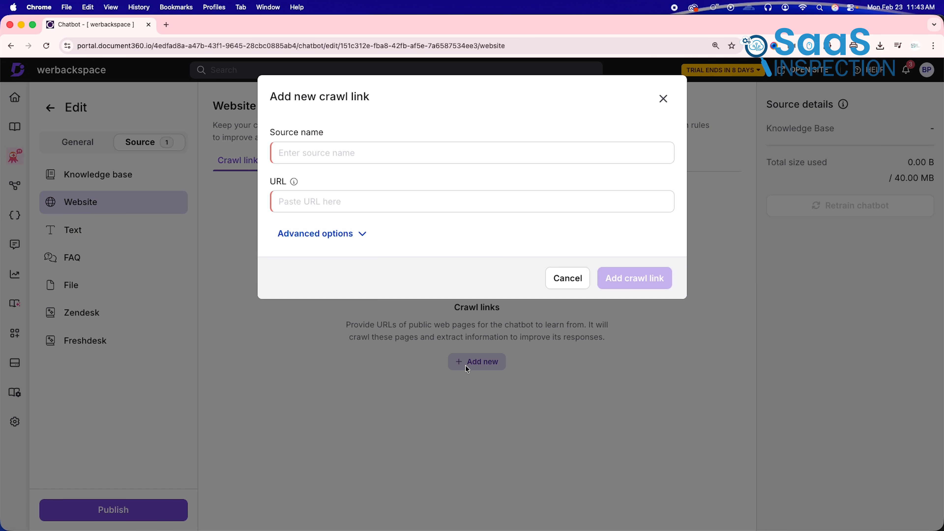
{"action": "left_click", "coordinate": [350, 153]}
{"action": "type", "text": "BHR"}
{"action": "left_click", "coordinate": [304, 200]}
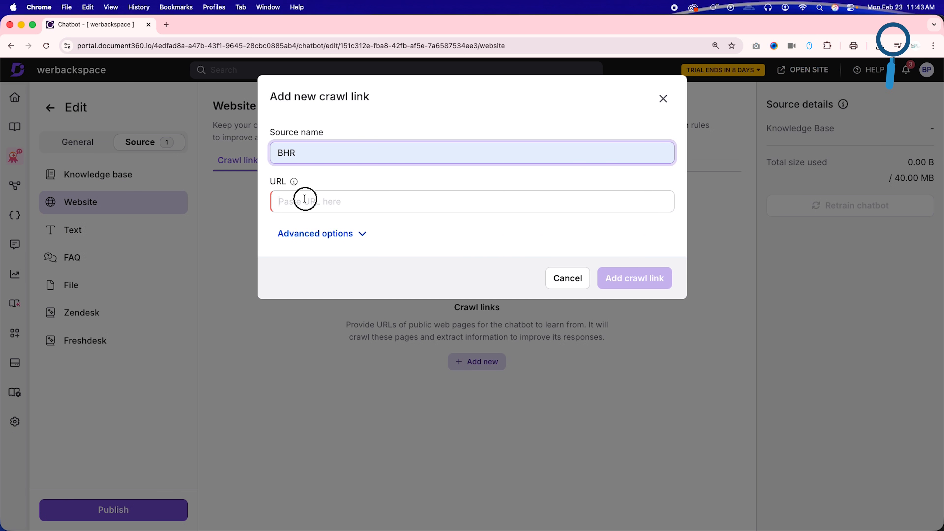
{"action": "type", "text": "https://www.bamboohr.com/"}
{"action": "left_click", "coordinate": [322, 233]}
{"action": "left_click", "coordinate": [322, 233]}
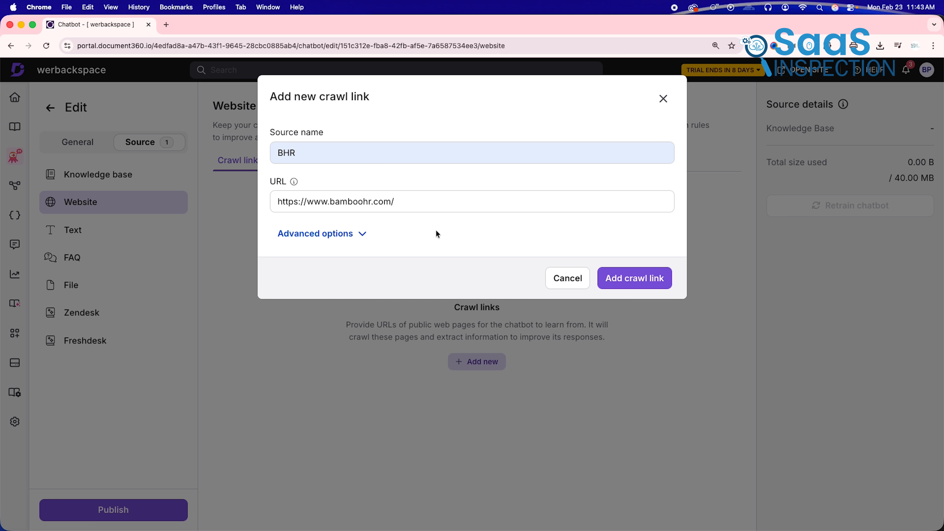
{"action": "left_click", "coordinate": [656, 279]}
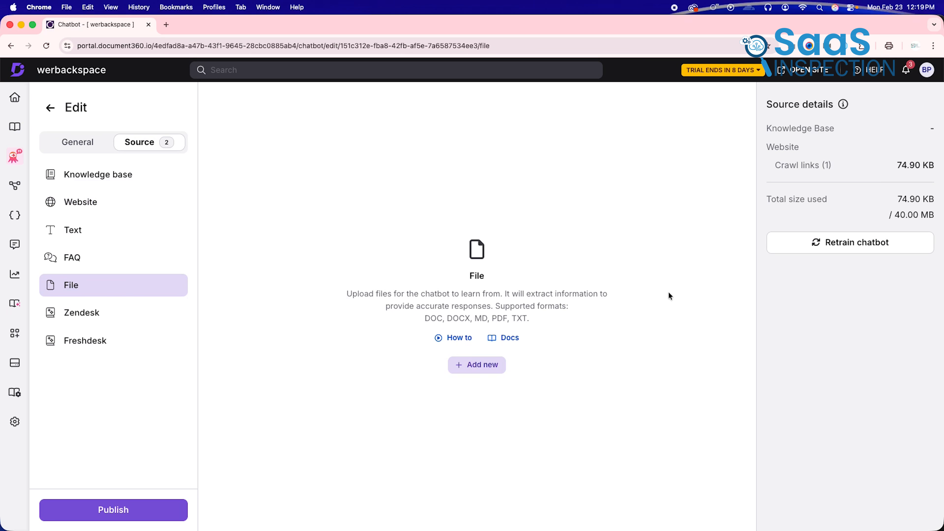
- Upload BHR.pdf from the device's Documents folder as a chatbot file source
{"action": "left_click", "coordinate": [488, 364]}
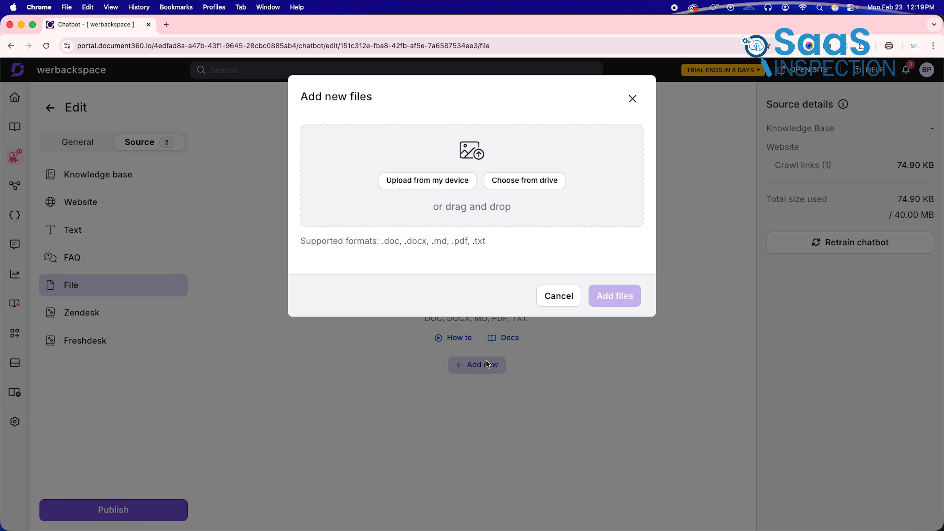
{"action": "left_click", "coordinate": [452, 188]}
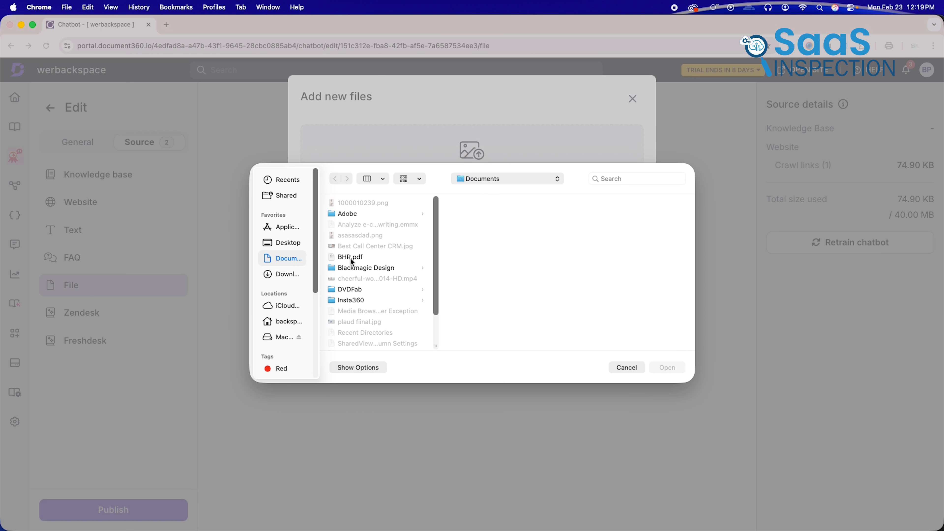
{"action": "double_click", "coordinate": [350, 257]}
{"action": "left_click", "coordinate": [617, 343]}
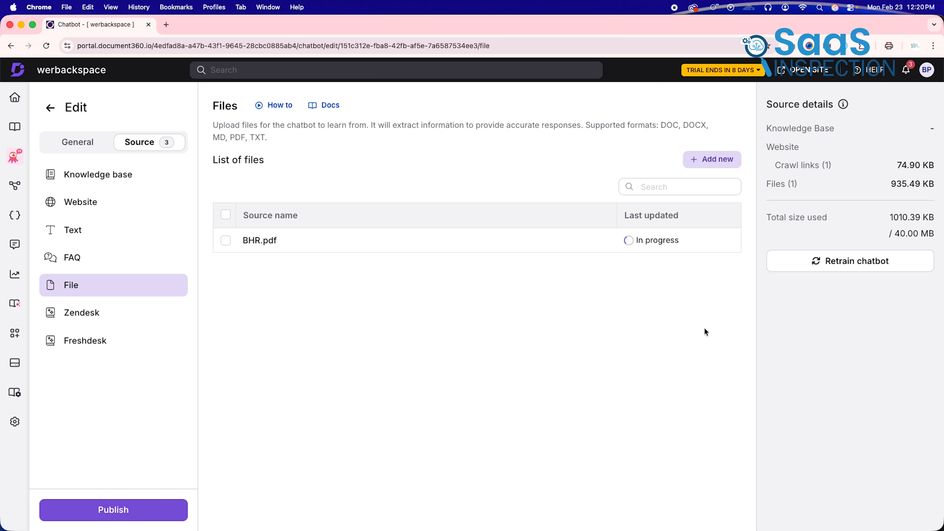
- Examine the Zendesk and Freshdesk ticket sources and the form for suggesting more integration sources
{"action": "left_click", "coordinate": [104, 316]}
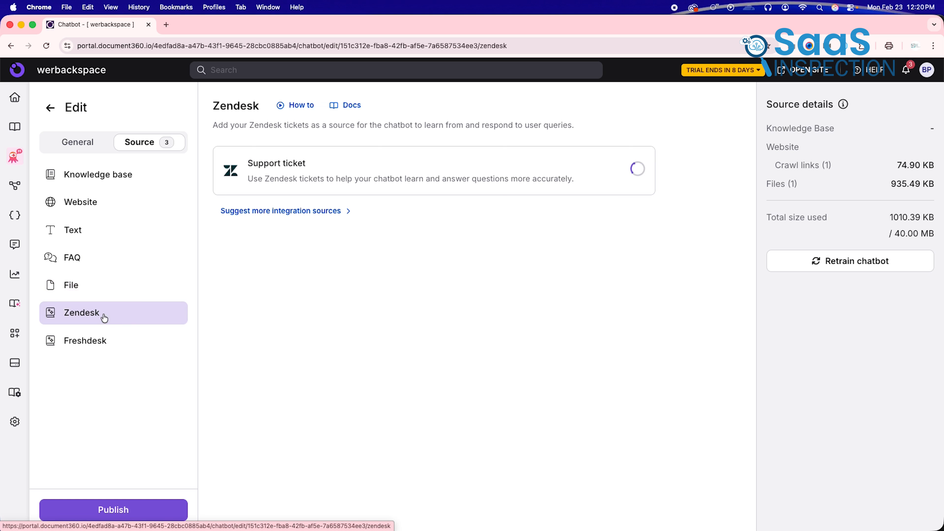
{"action": "left_click", "coordinate": [99, 344]}
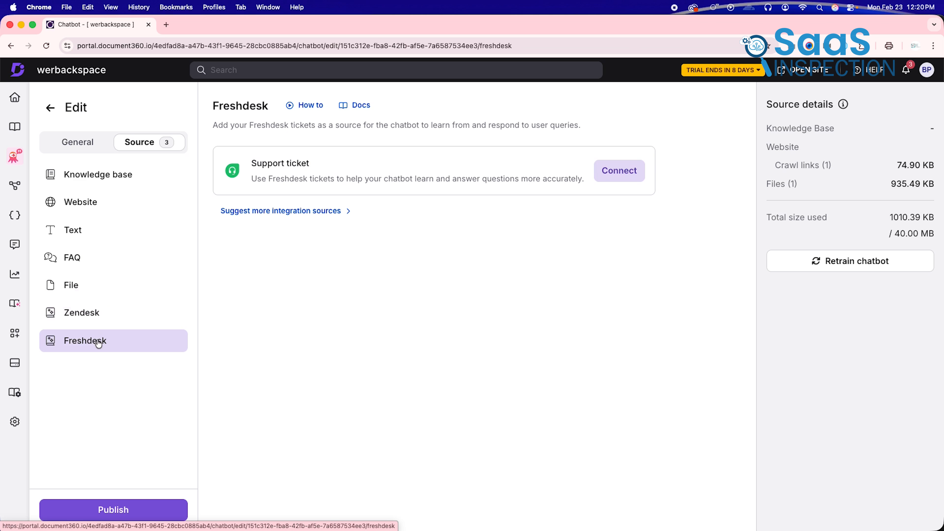
{"action": "left_click", "coordinate": [318, 212]}
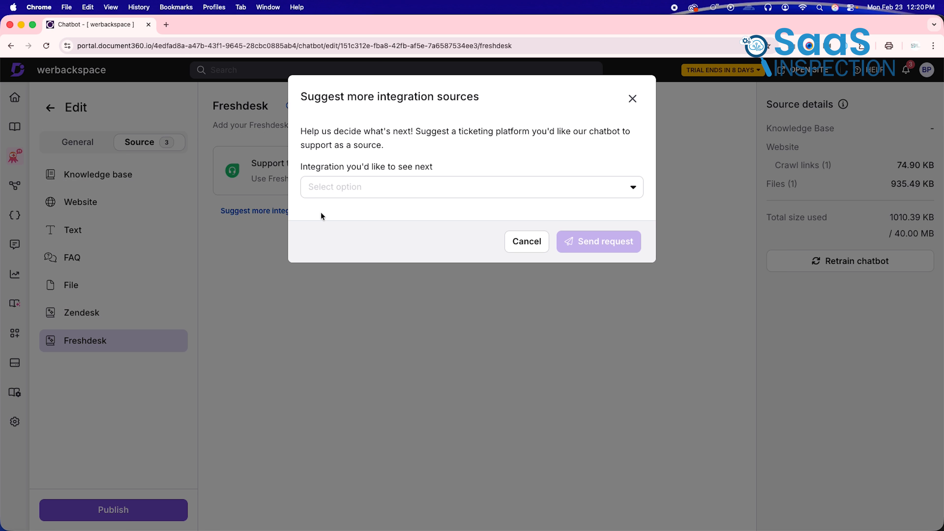
{"action": "left_click", "coordinate": [632, 99]}
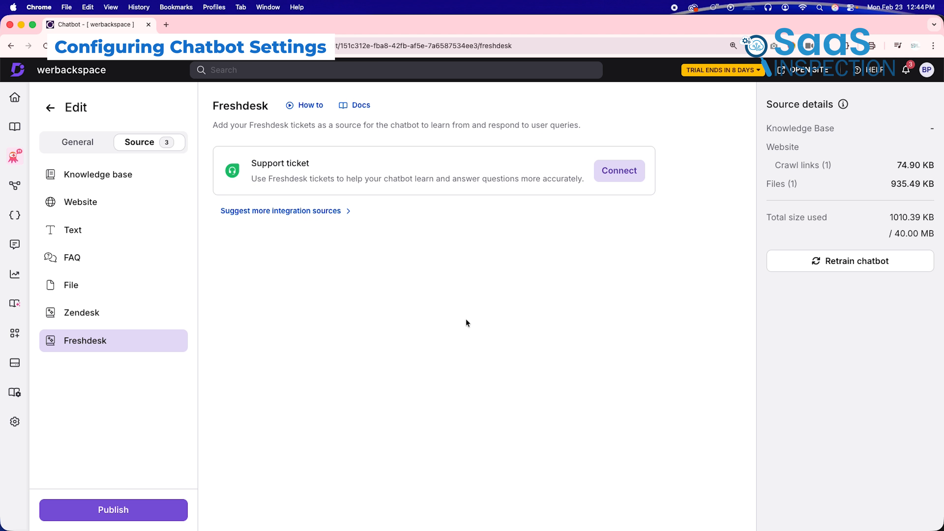
- Examine the chatbot's playground and its appearance settings
{"action": "left_click", "coordinate": [88, 144]}
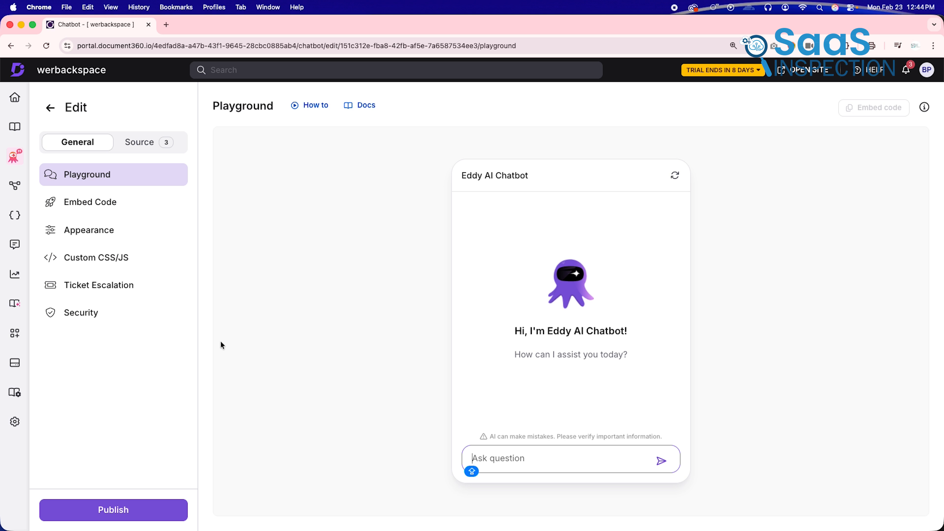
{"action": "left_click", "coordinate": [91, 237]}
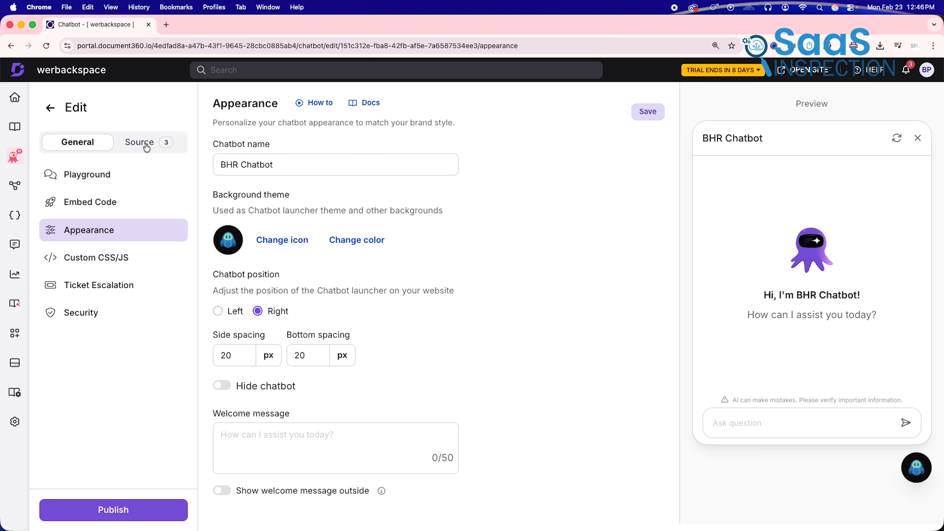
- Add a new plain-text source to the chatbot, using the copied text as its content
{"action": "left_click", "coordinate": [146, 144]}
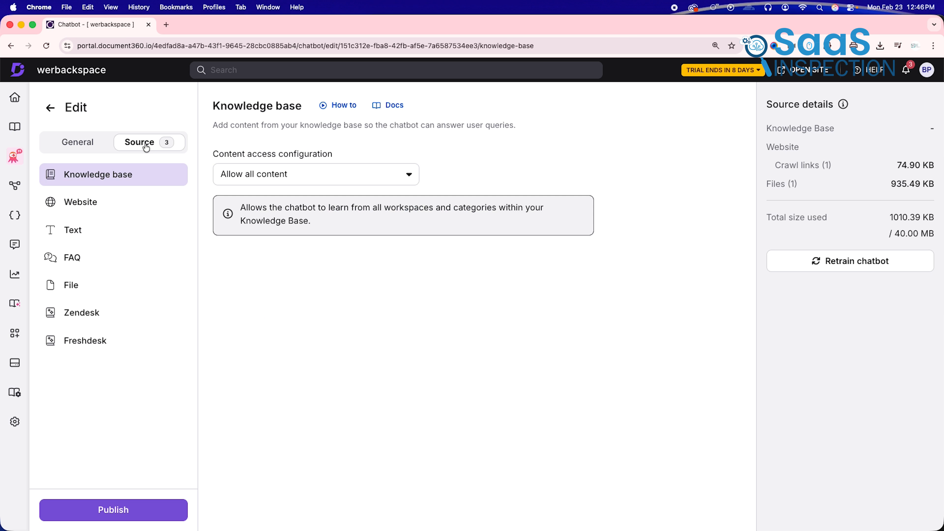
{"action": "left_click", "coordinate": [77, 230]}
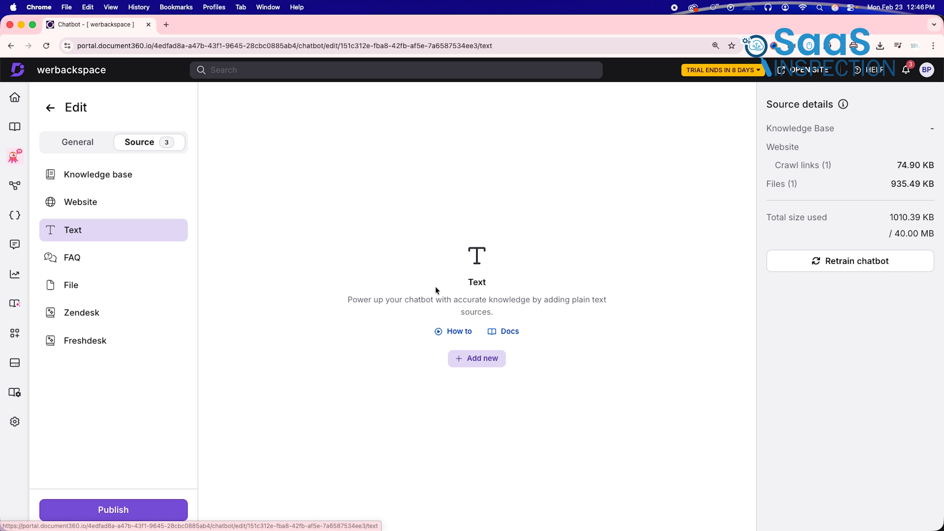
{"action": "left_click", "coordinate": [467, 361]}
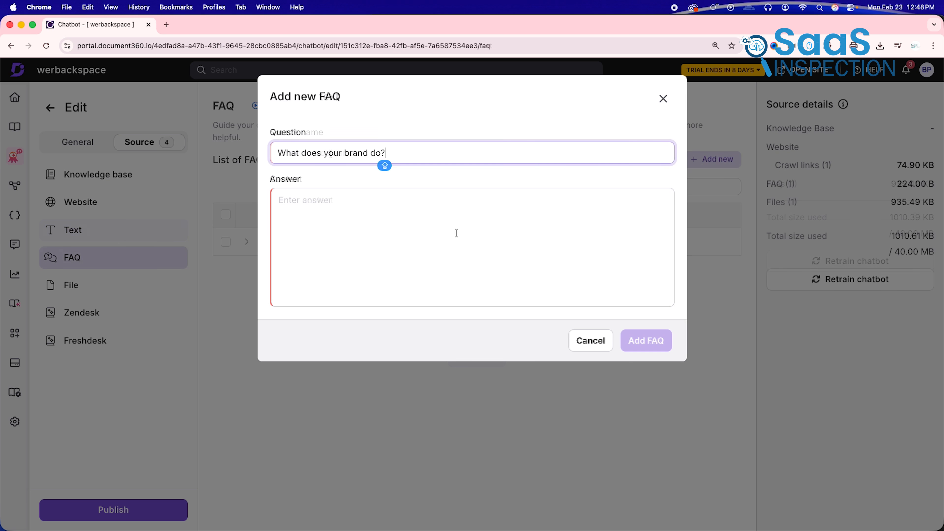
{"action": "left_click", "coordinate": [458, 230]}
{"action": "type", "text": "We provide high-quality products/services designed to make your daily life easier, more efficient, and more enjoyable."}
{"action": "left_click", "coordinate": [654, 339]}
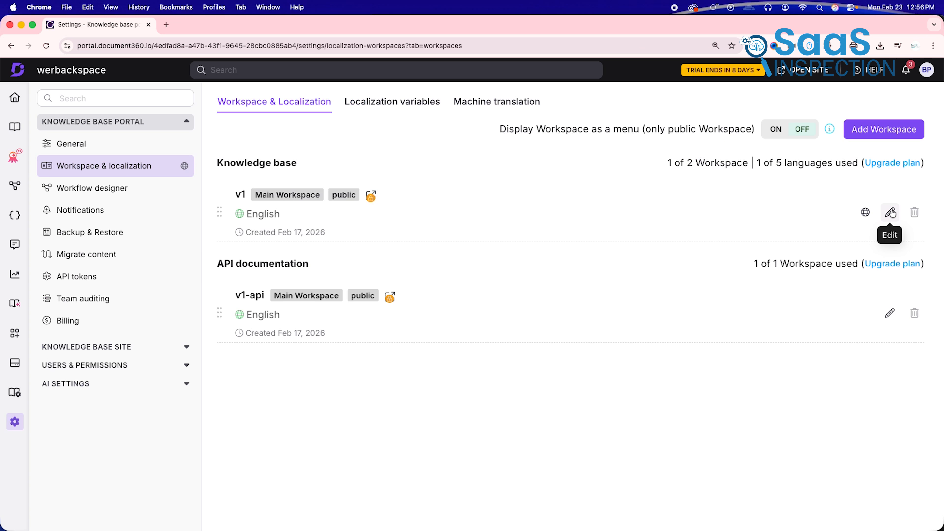
- Review the new-language choices for the v1 knowledge base workspace and update the workspace without adding one
{"action": "left_click", "coordinate": [891, 212]}
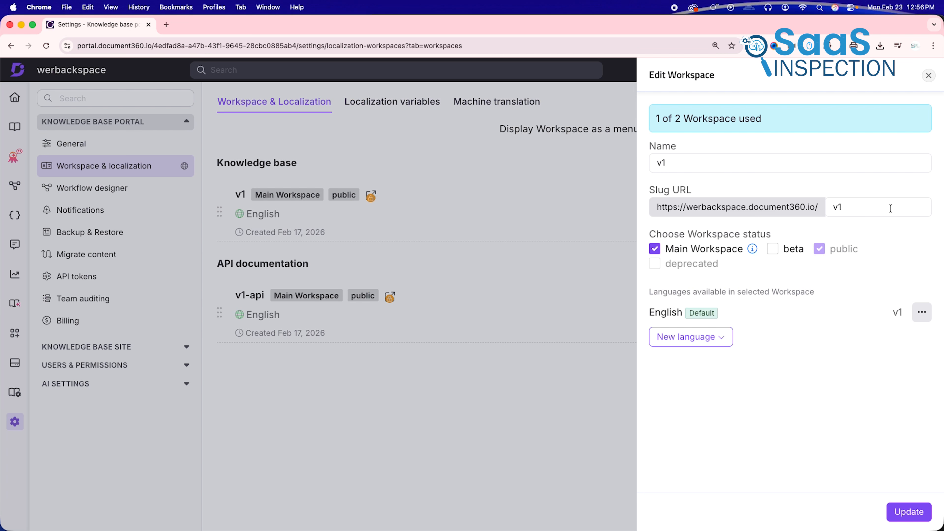
{"action": "left_click", "coordinate": [702, 337]}
{"action": "scroll", "coordinate": [689, 234], "scroll_direction": "down", "scroll_amount": 10}
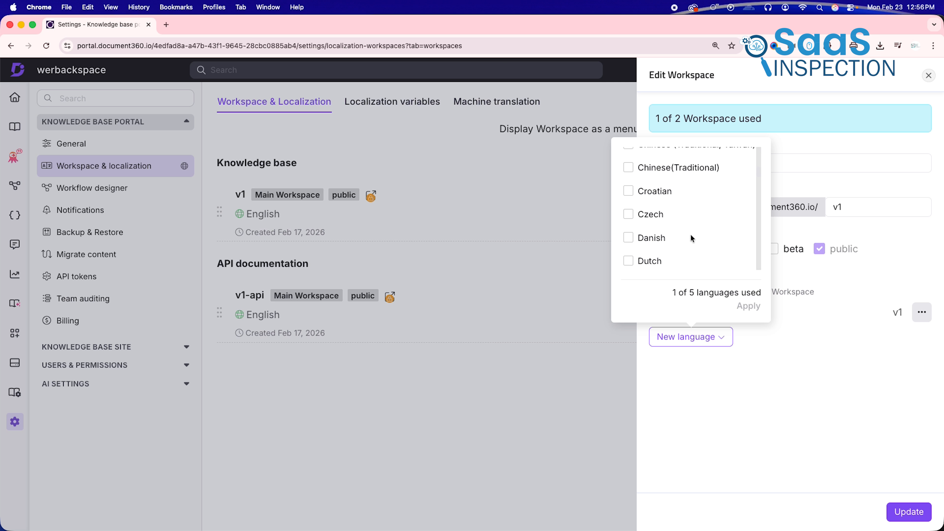
{"action": "scroll", "coordinate": [691, 233], "scroll_direction": "up", "scroll_amount": 3}
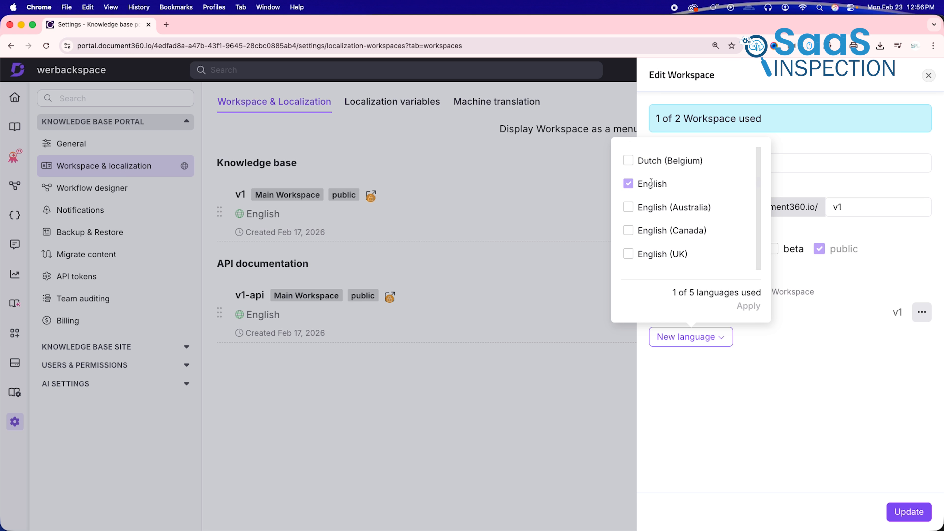
{"action": "left_click", "coordinate": [772, 390]}
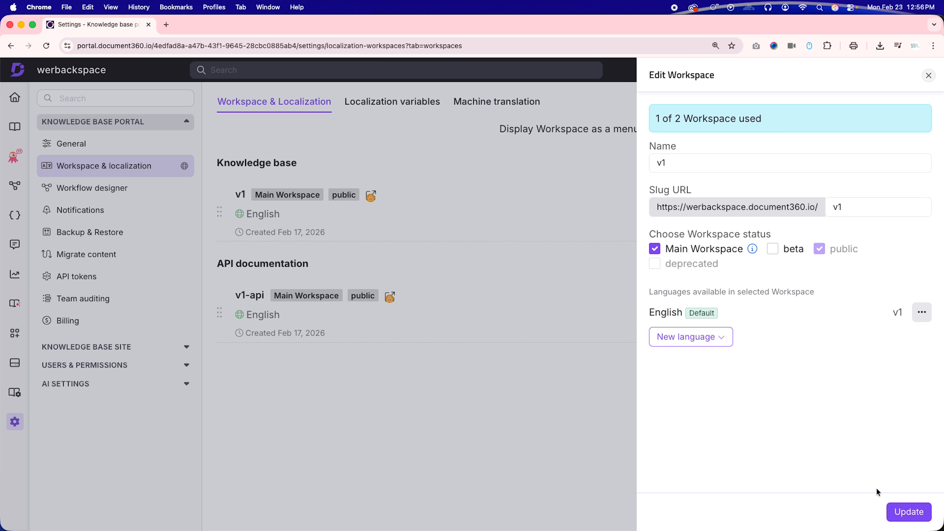
{"action": "left_click", "coordinate": [901, 511]}
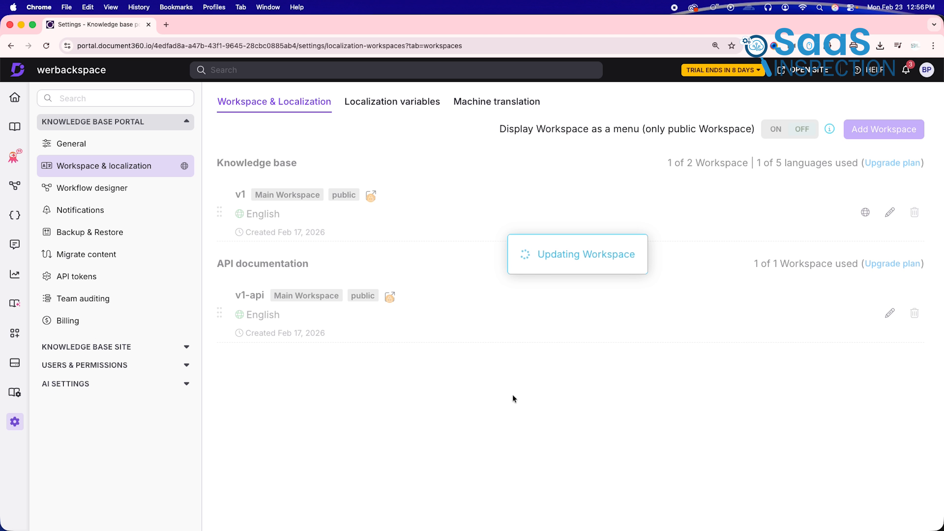
- Return to the AI chatbot overview
{"action": "left_click", "coordinate": [15, 157]}
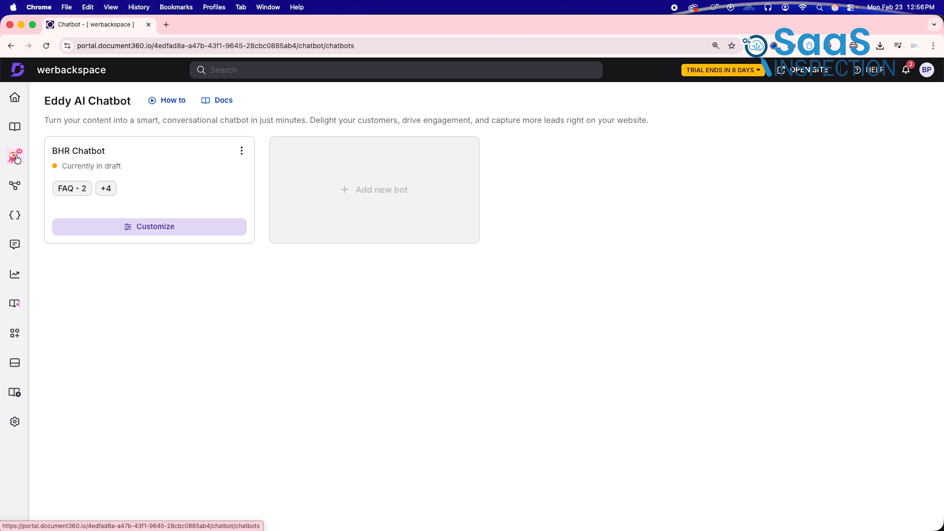
- Open the BHR Chatbot for customization, review its playground answer about the brand and reset the conversation
{"action": "left_click", "coordinate": [157, 231]}
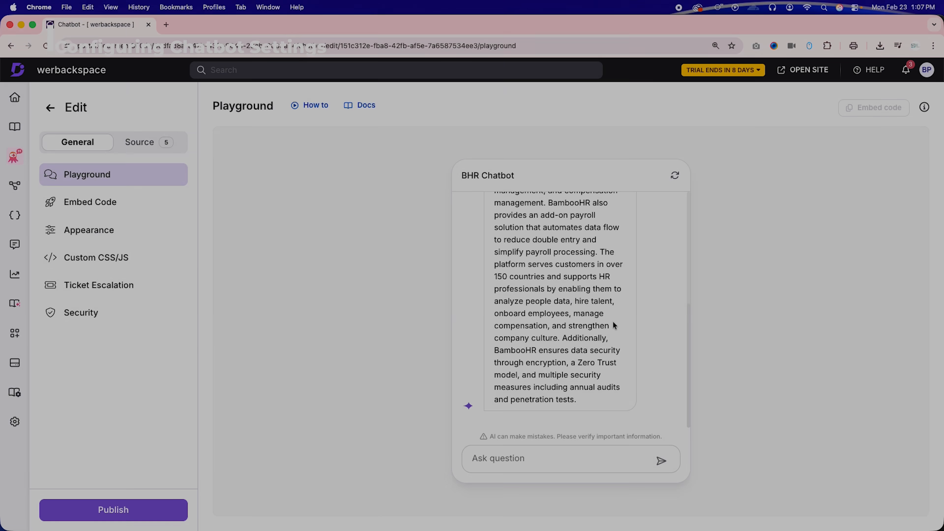
{"action": "scroll", "coordinate": [614, 325], "scroll_direction": "up", "scroll_amount": 6}
{"action": "scroll", "coordinate": [614, 325], "scroll_direction": "up", "scroll_amount": 2}
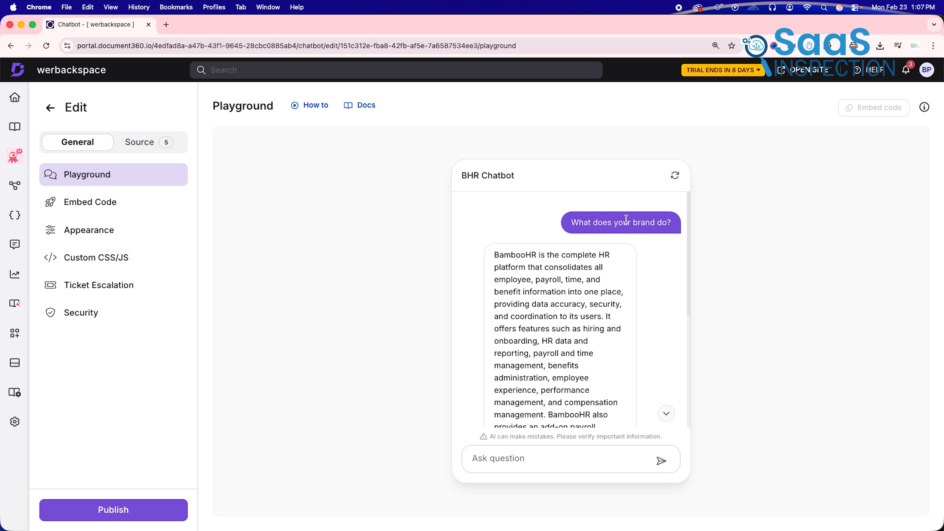
{"action": "left_click", "coordinate": [675, 176]}
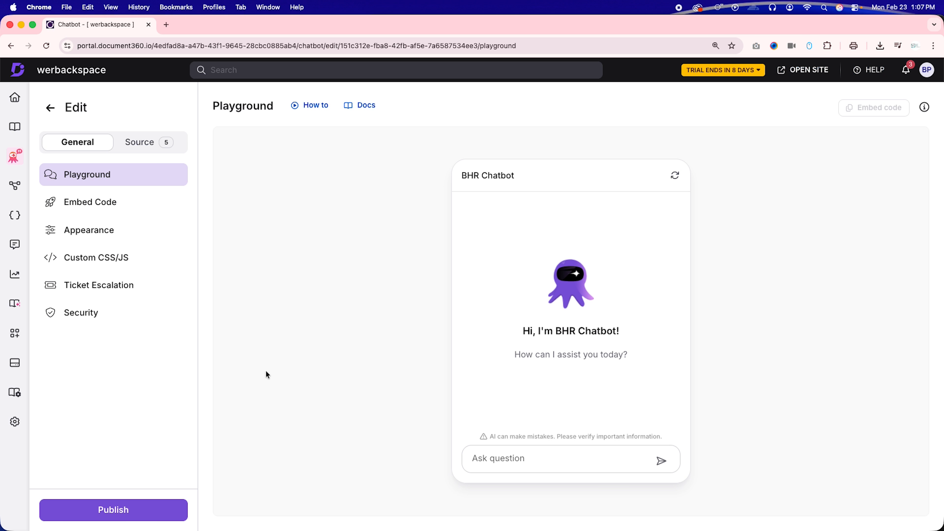
- Check the chatbot's knowledge base source settings and publish the chatbot
{"action": "left_click", "coordinate": [148, 141]}
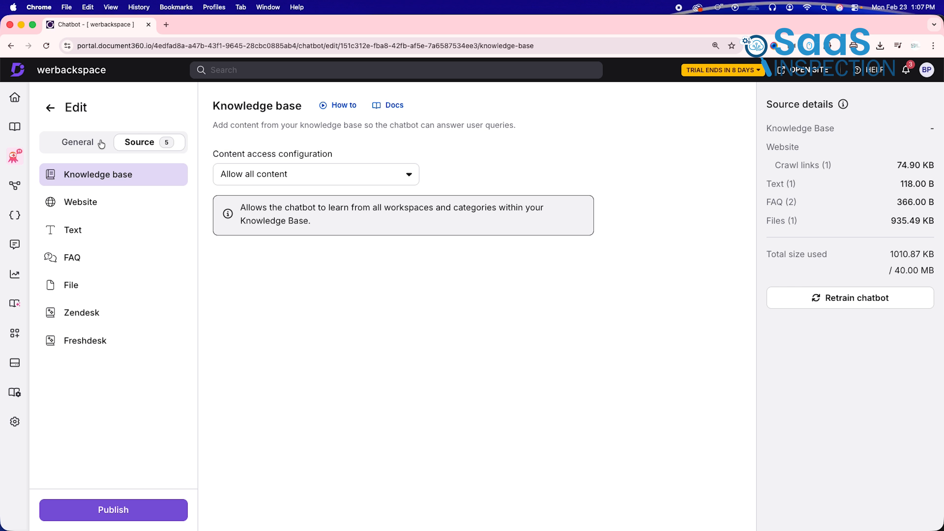
{"action": "left_click", "coordinate": [91, 143]}
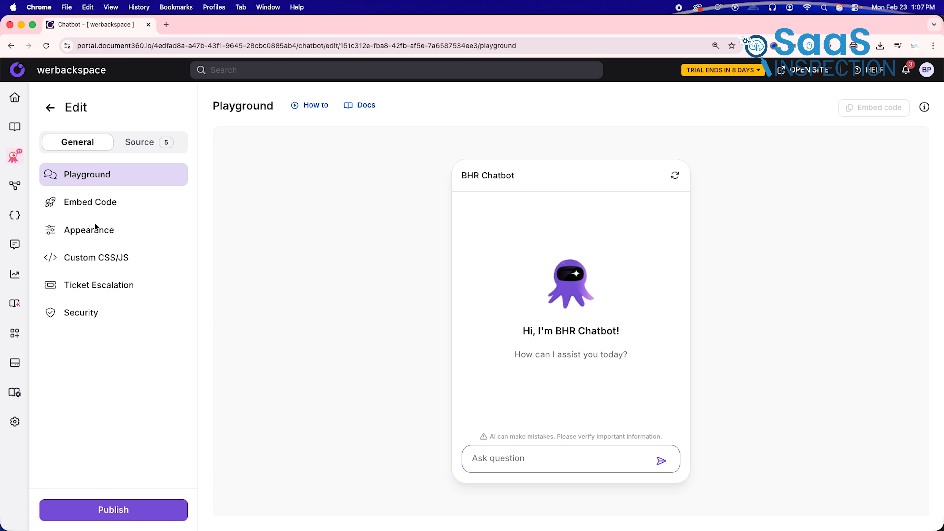
{"action": "left_click", "coordinate": [137, 515]}
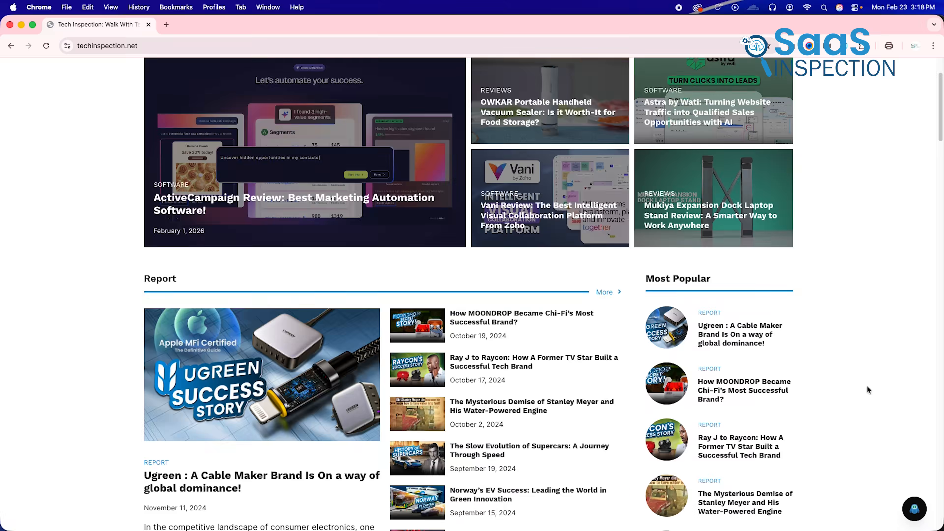
- Open the embedded BHR Chatbot on the techinspection.net homepage and ask it "what it thhis website about?"
{"action": "scroll", "coordinate": [867, 385], "scroll_direction": "up", "scroll_amount": 3}
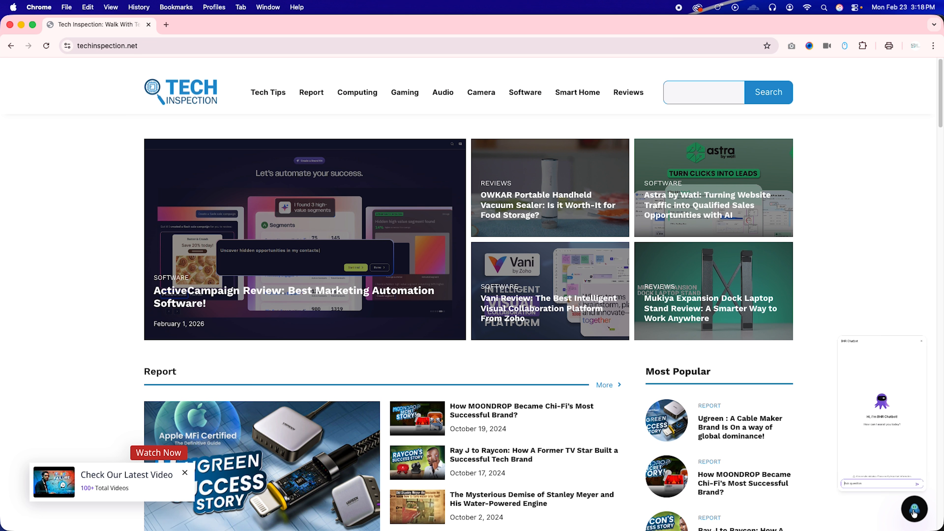
{"action": "left_click", "coordinate": [914, 512]}
{"action": "left_click", "coordinate": [773, 472]}
{"action": "type", "text": "what it thhis website about"}
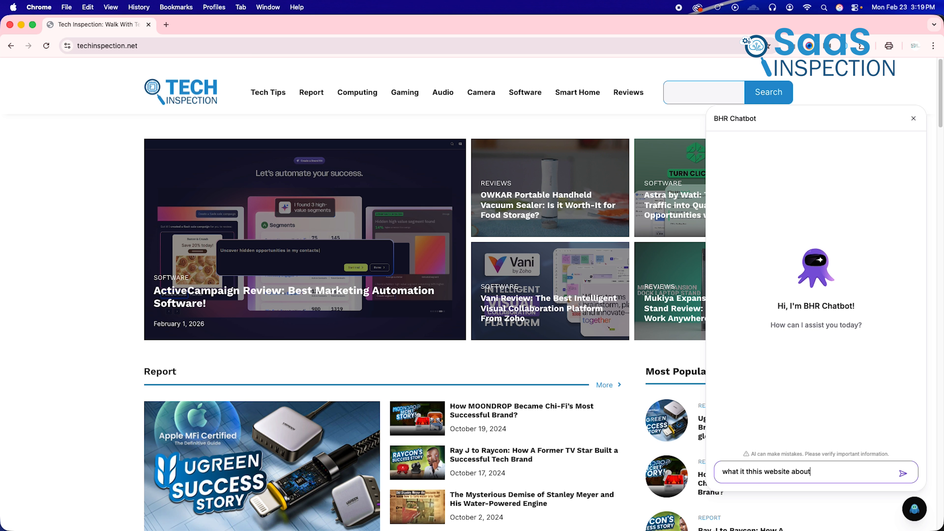
{"action": "type", "text": "?"}
{"action": "key", "text": "Return"}
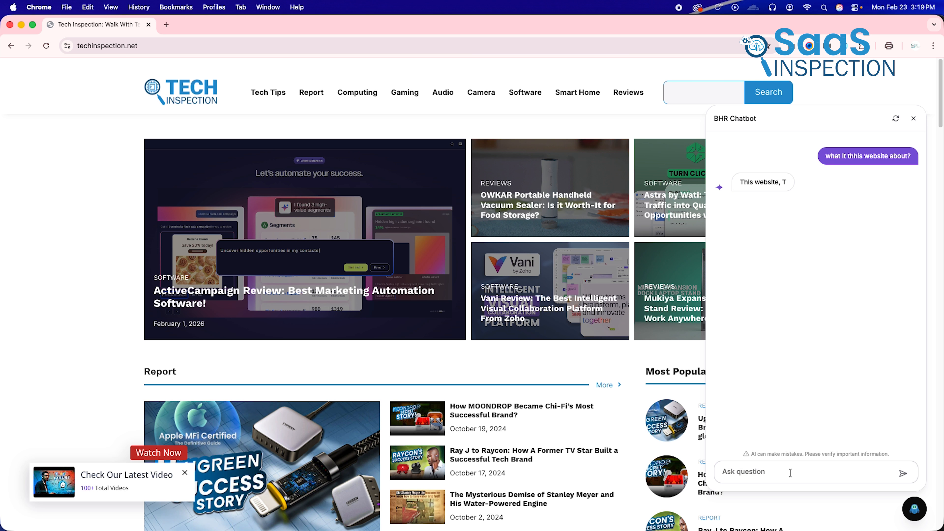
{"action": "key", "text": "Return"}
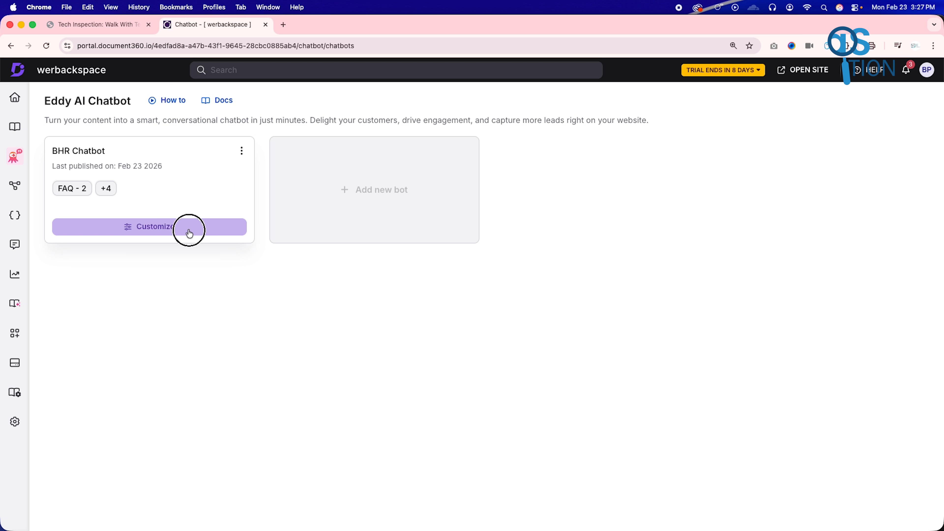
- Switch to Document360, open the BHR Chatbot for editing and view its knowledge base source settings
{"action": "left_click", "coordinate": [189, 234]}
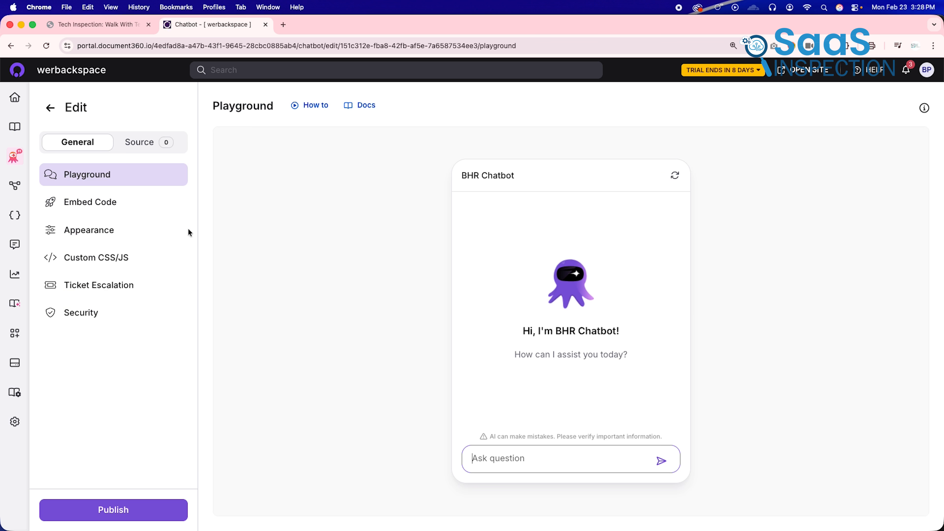
{"action": "left_click", "coordinate": [173, 202]}
{"action": "left_click", "coordinate": [149, 149]}
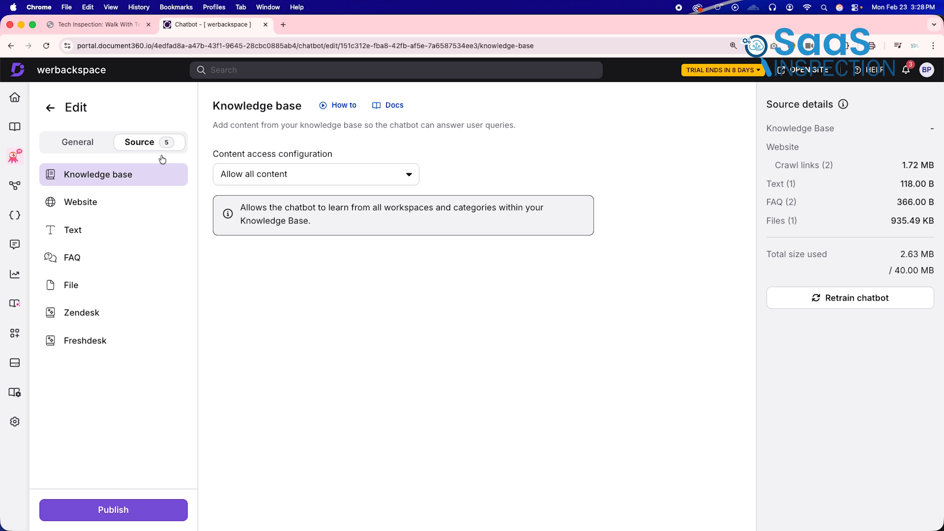